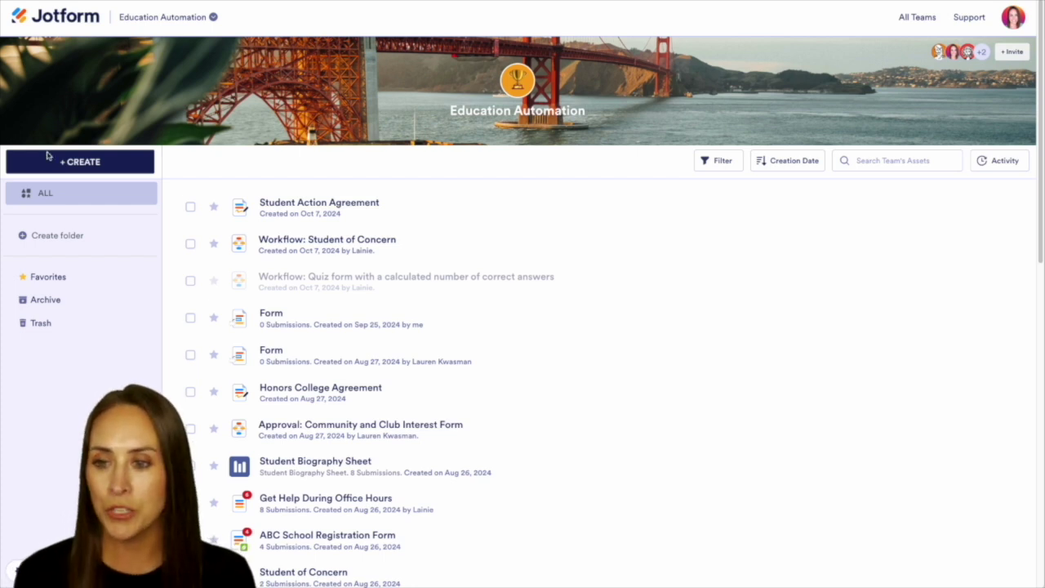
- Create a blank form from scratch for the Education Automation team
{"action": "left_click", "coordinate": [82, 164]}
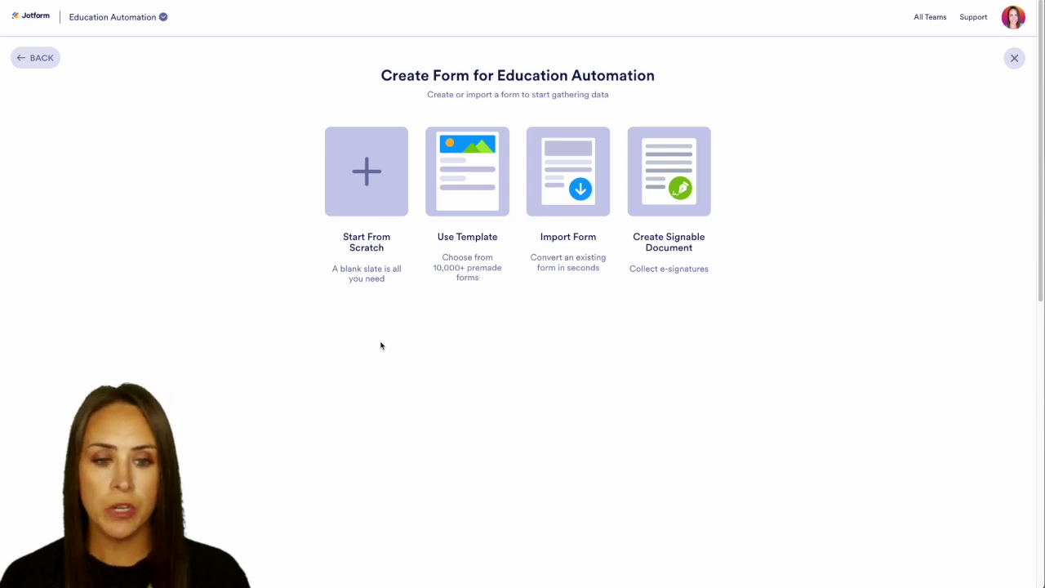
{"action": "left_click", "coordinate": [561, 186]}
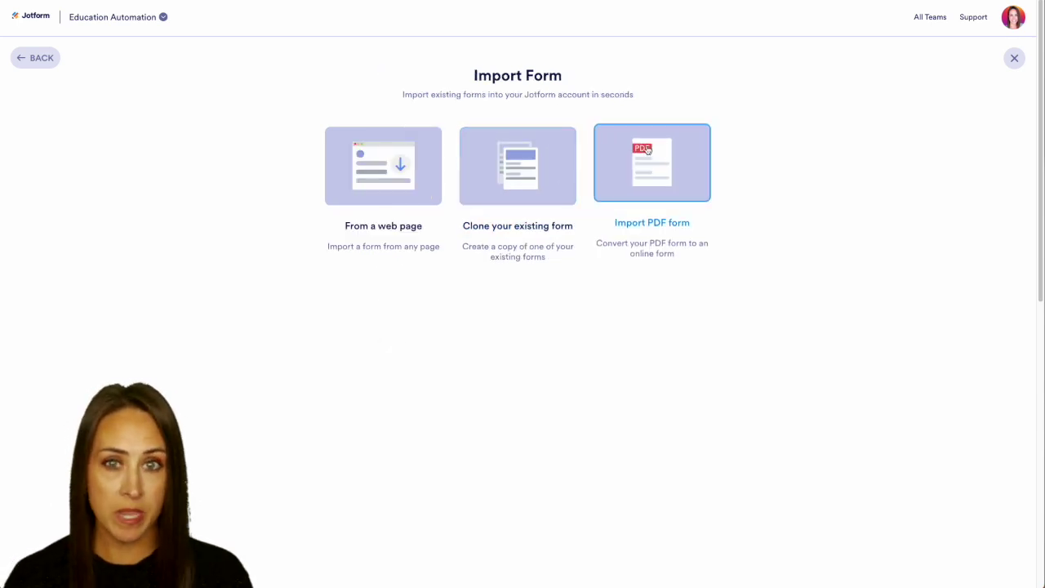
{"action": "left_click", "coordinate": [41, 59]}
{"action": "left_click", "coordinate": [366, 186]}
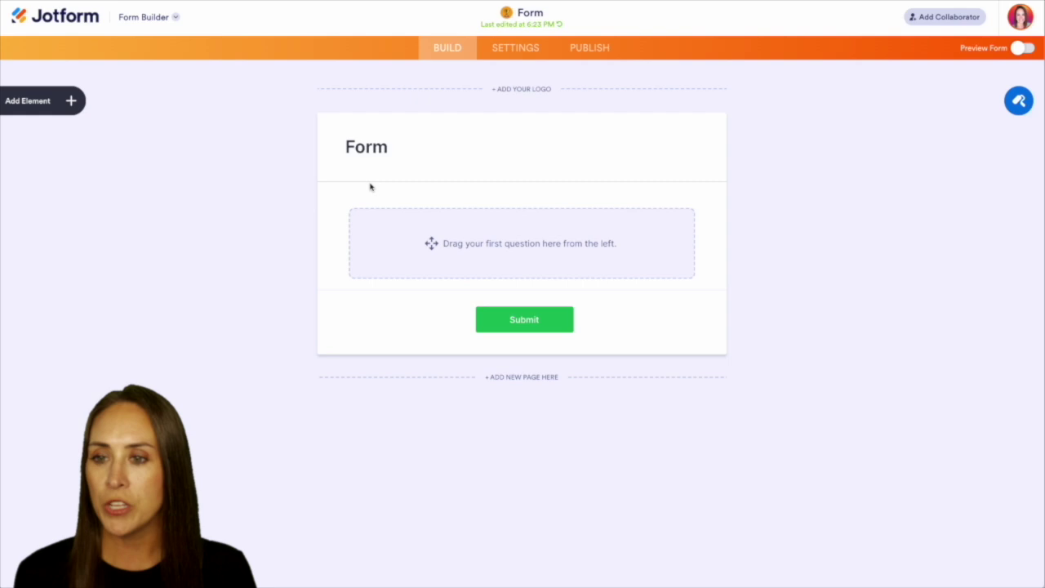
- Add Full Name, Email and File Upload elements to the blank form
{"action": "left_click", "coordinate": [56, 102]}
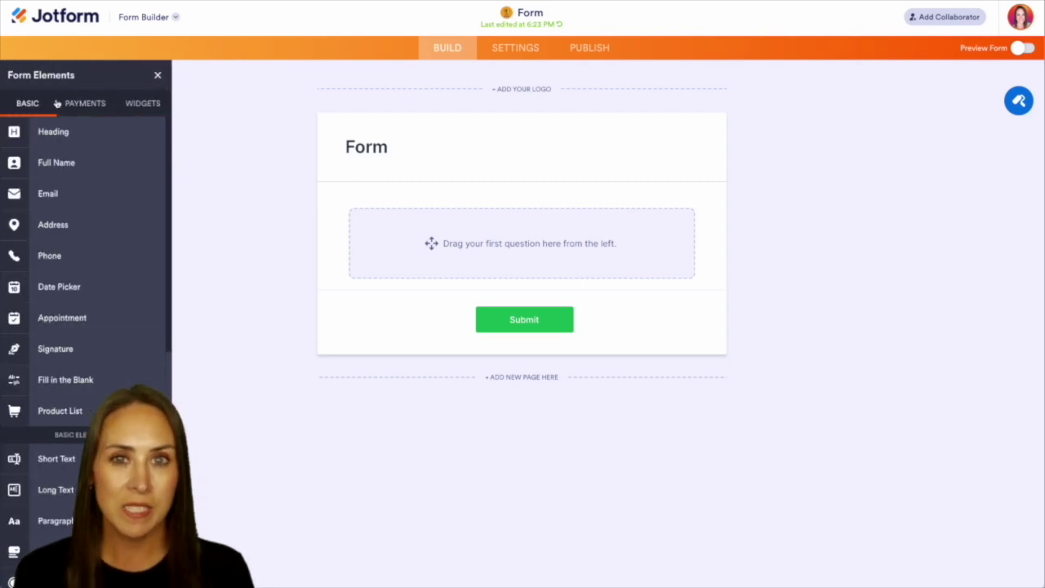
{"action": "left_click", "coordinate": [71, 164]}
{"action": "left_click", "coordinate": [72, 193]}
{"action": "scroll", "coordinate": [90, 375], "scroll_direction": "down", "scroll_amount": 3}
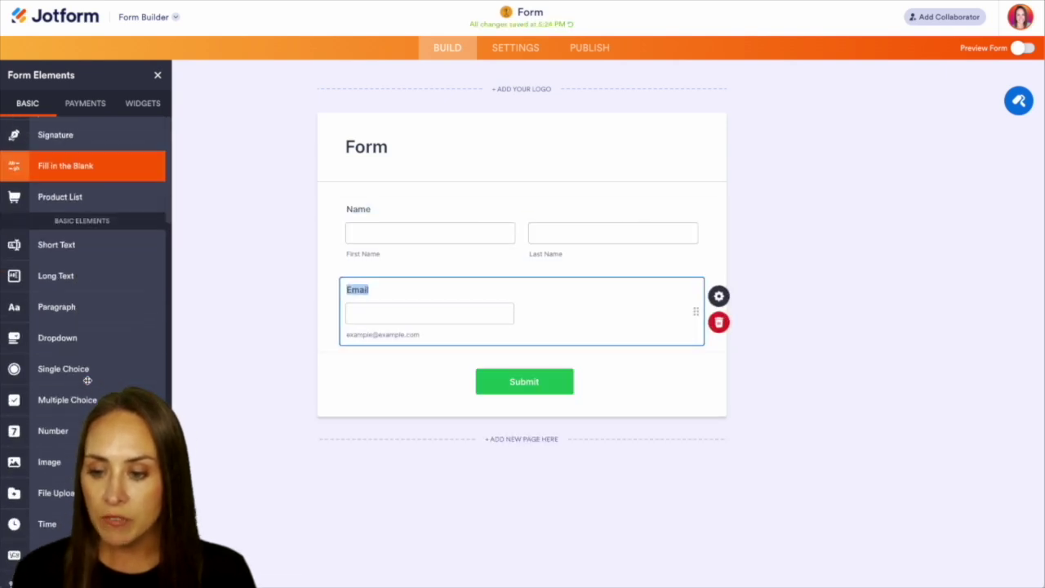
{"action": "scroll", "coordinate": [92, 381], "scroll_direction": "down", "scroll_amount": 3}
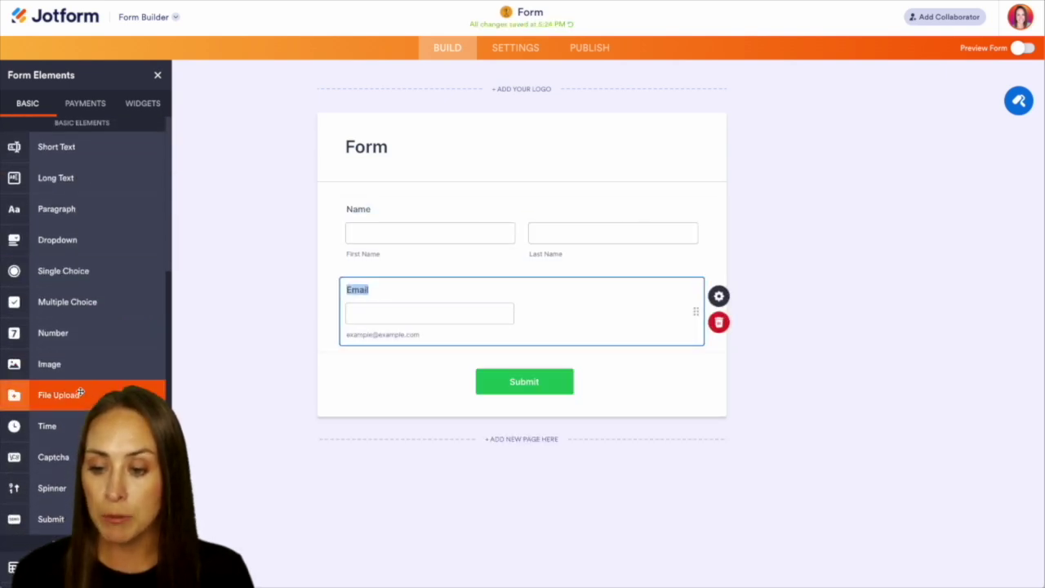
{"action": "left_click", "coordinate": [80, 394]}
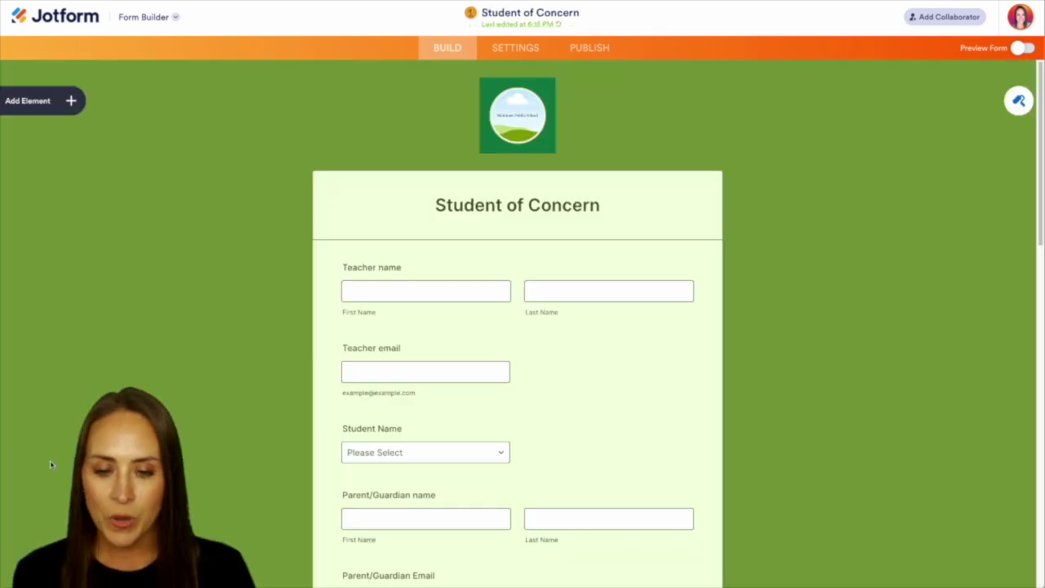
- Look through the Student of Concern form's fields and open its linked workflow for editing
{"action": "scroll", "coordinate": [835, 455], "scroll_direction": "down", "scroll_amount": 4}
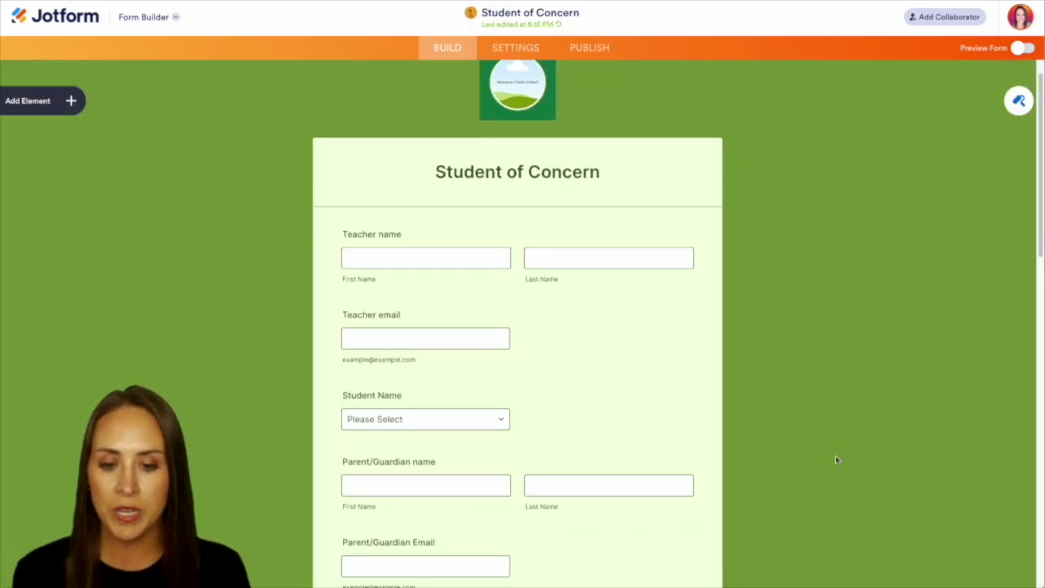
{"action": "scroll", "coordinate": [835, 459], "scroll_direction": "down", "scroll_amount": 4}
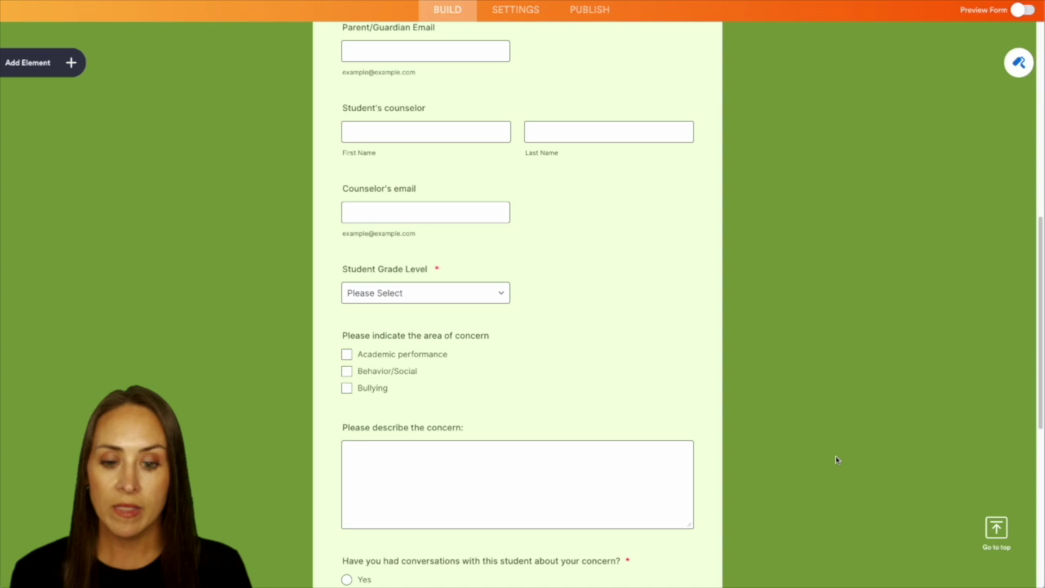
{"action": "scroll", "coordinate": [835, 457], "scroll_direction": "down", "scroll_amount": 4}
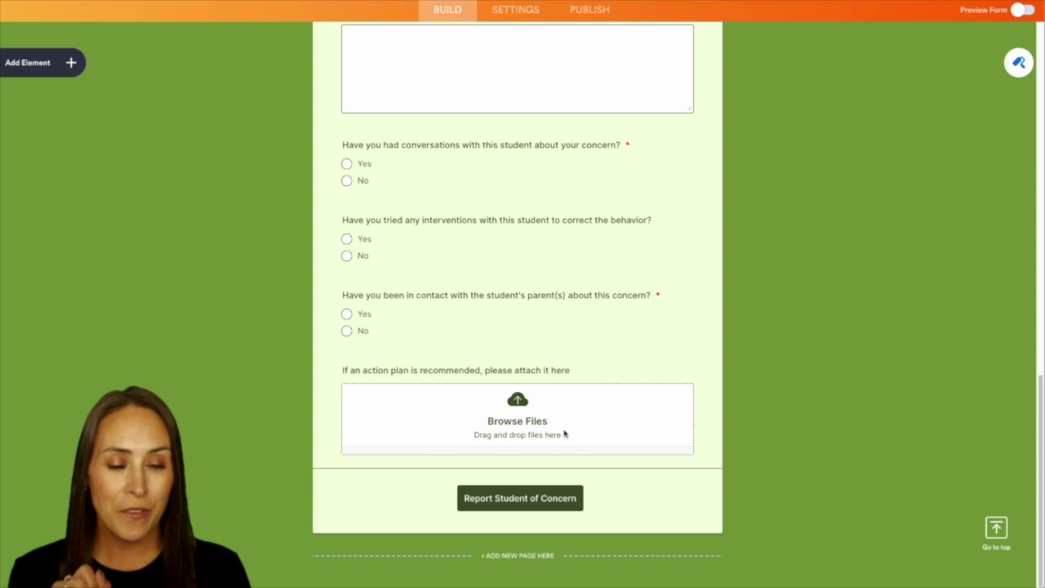
{"action": "left_click", "coordinate": [507, 10]}
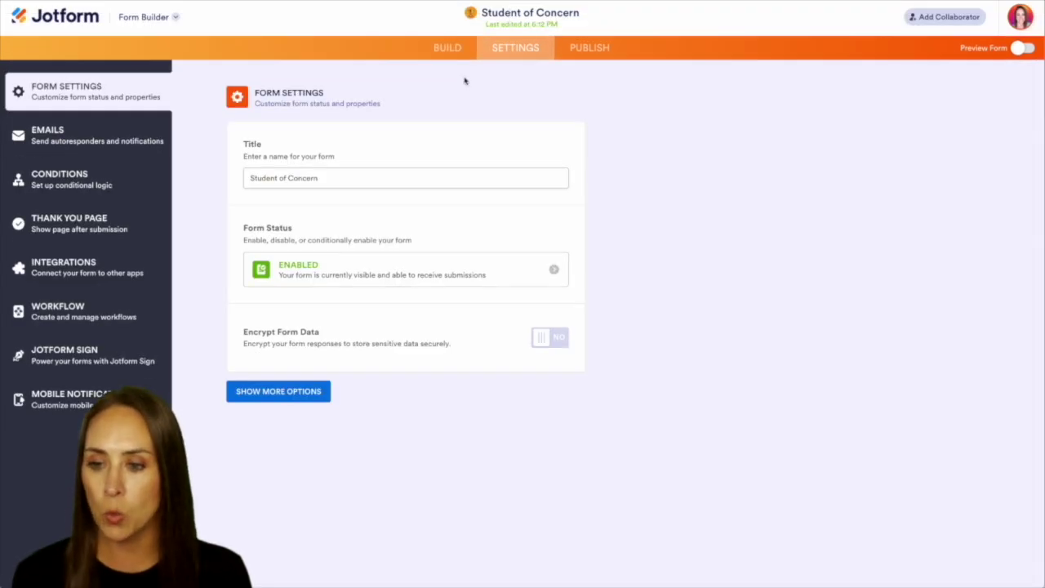
{"action": "left_click", "coordinate": [114, 299]}
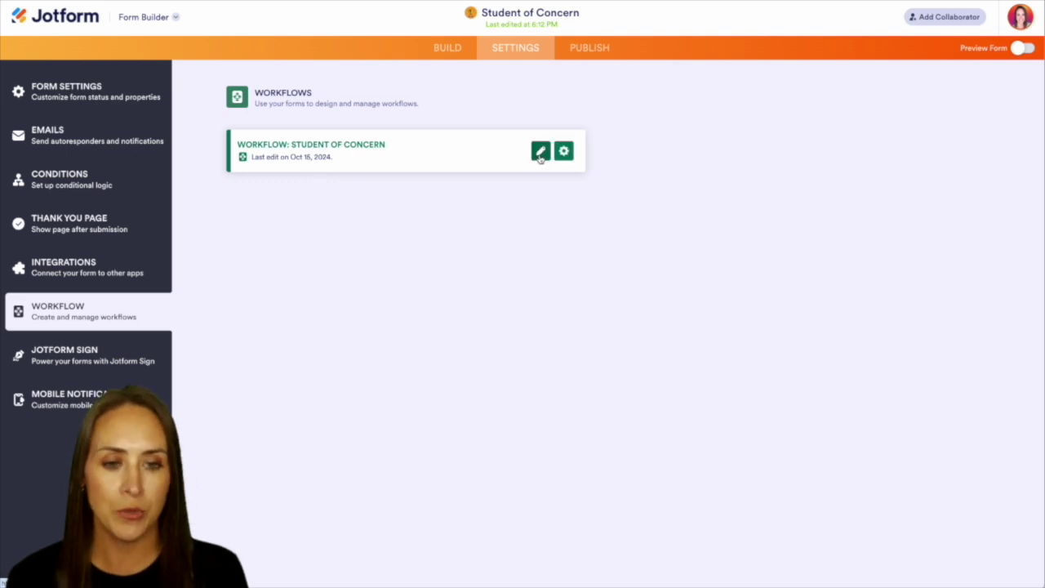
{"action": "left_click", "coordinate": [541, 151]}
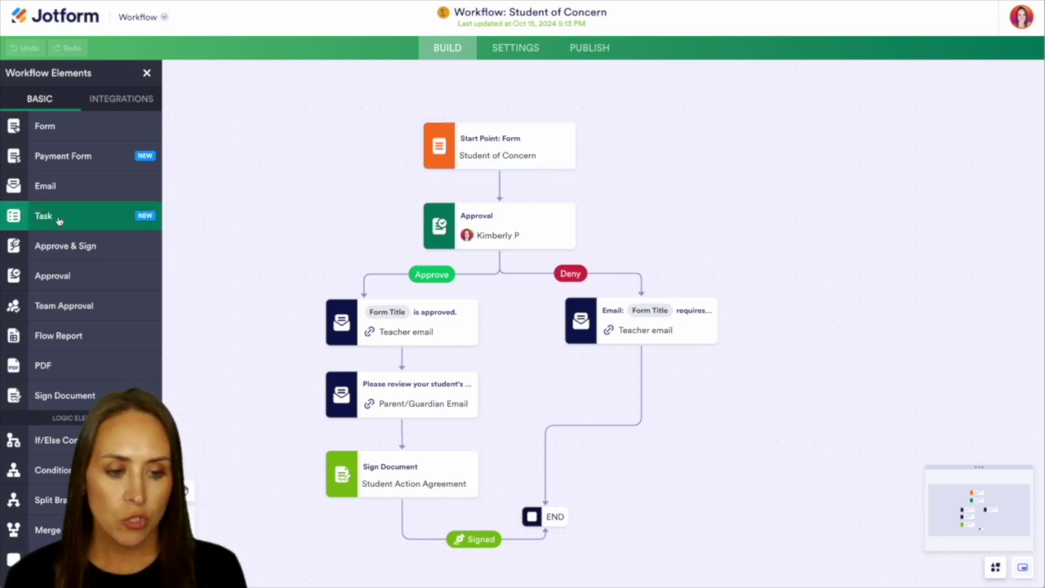
{"action": "left_click_drag", "start_coordinate": [66, 220], "coordinate": [643, 403]}
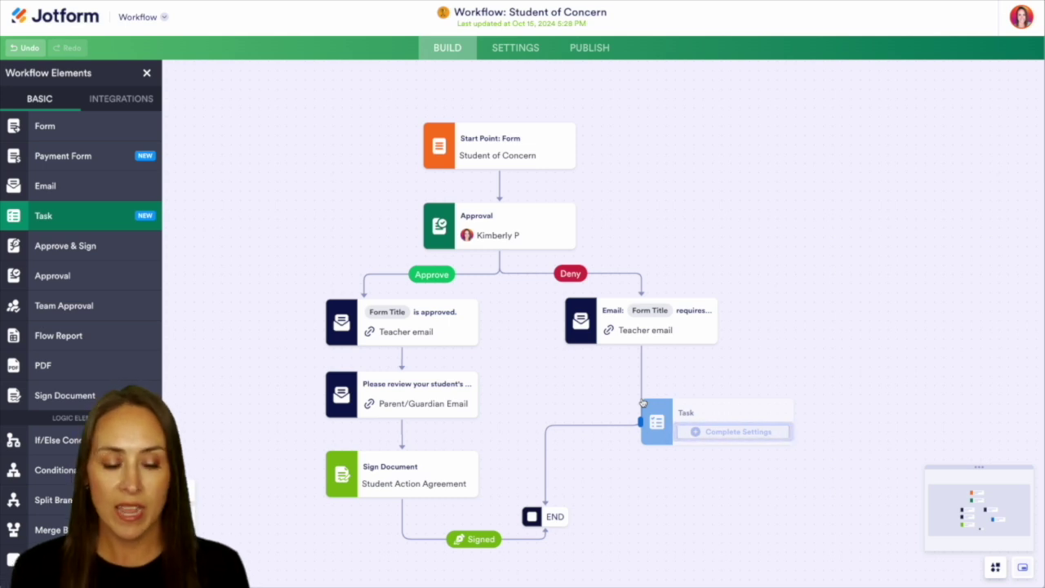
{"action": "left_click", "coordinate": [712, 404]}
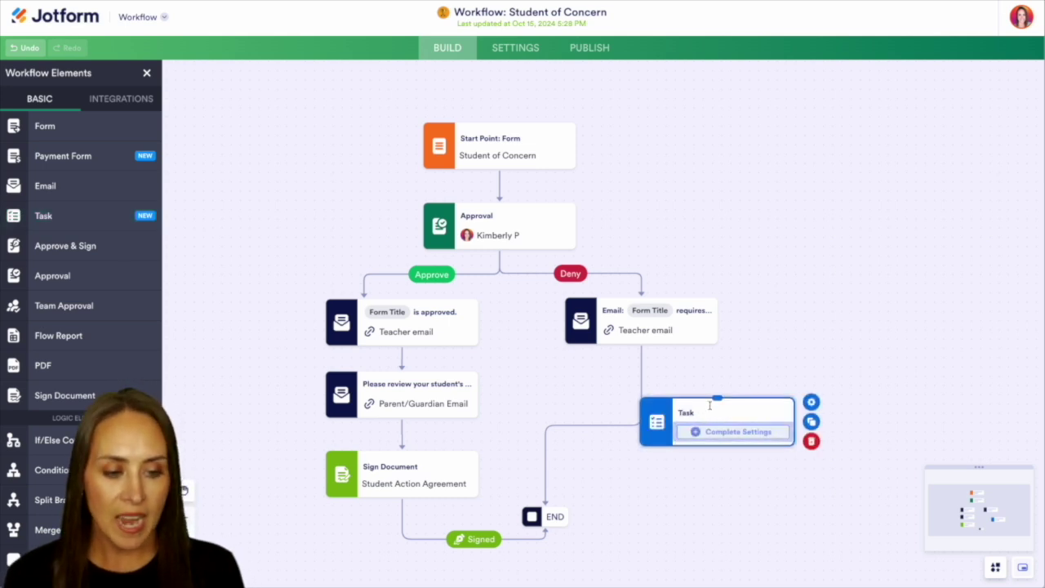
{"action": "left_click", "coordinate": [811, 441]}
{"action": "left_click", "coordinate": [690, 413]}
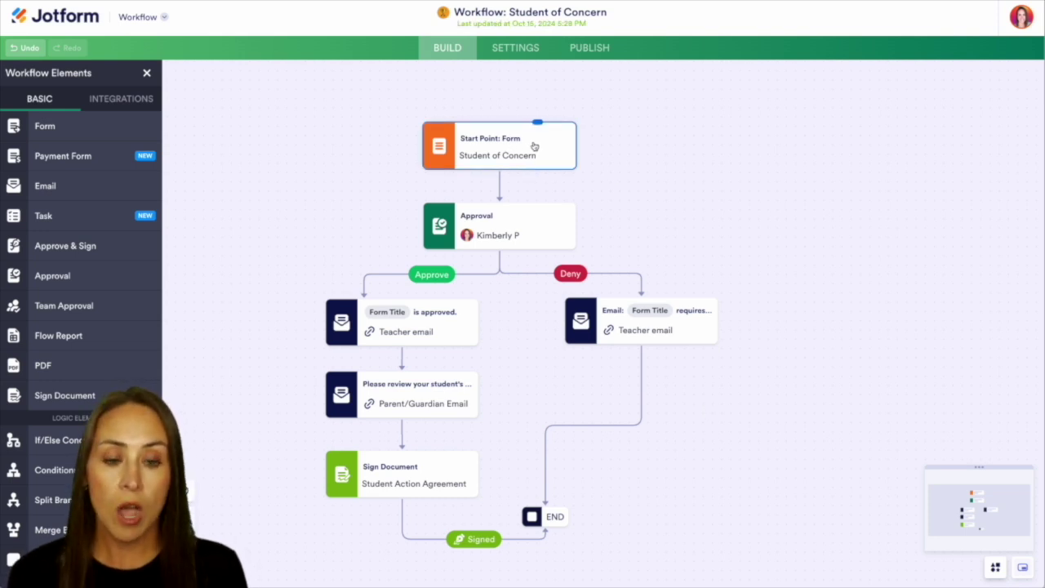
- Set the Approval element's completion rule to "Require response from one person"
{"action": "left_click", "coordinate": [513, 232]}
{"action": "left_click", "coordinate": [602, 210]}
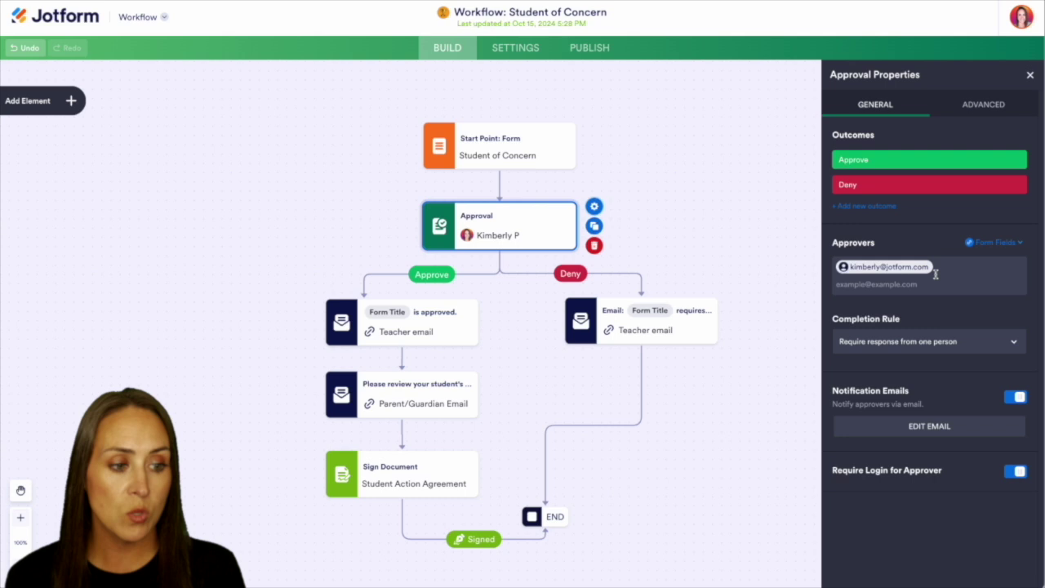
{"action": "left_click", "coordinate": [977, 343]}
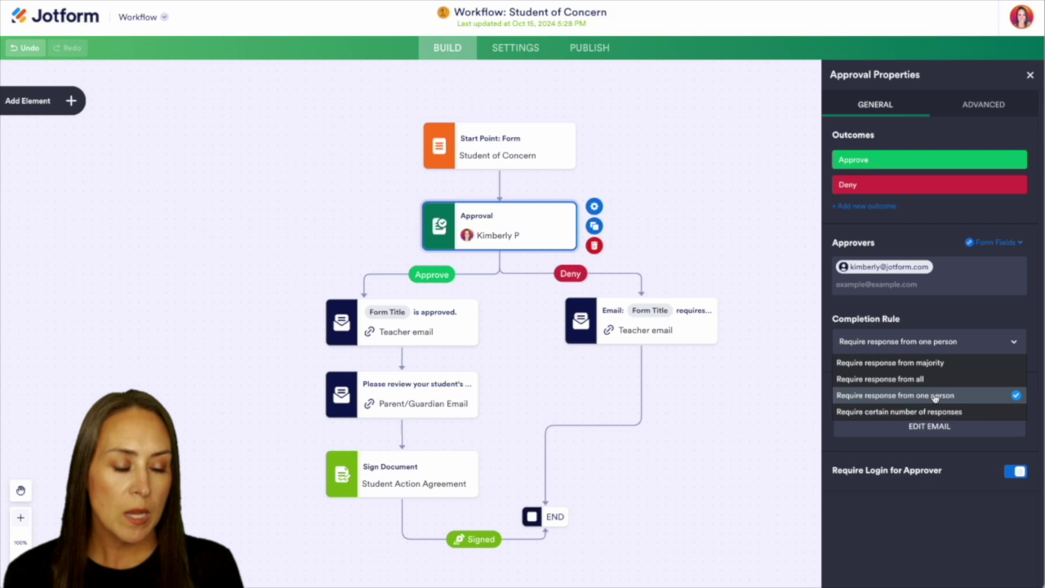
{"action": "left_click", "coordinate": [934, 396]}
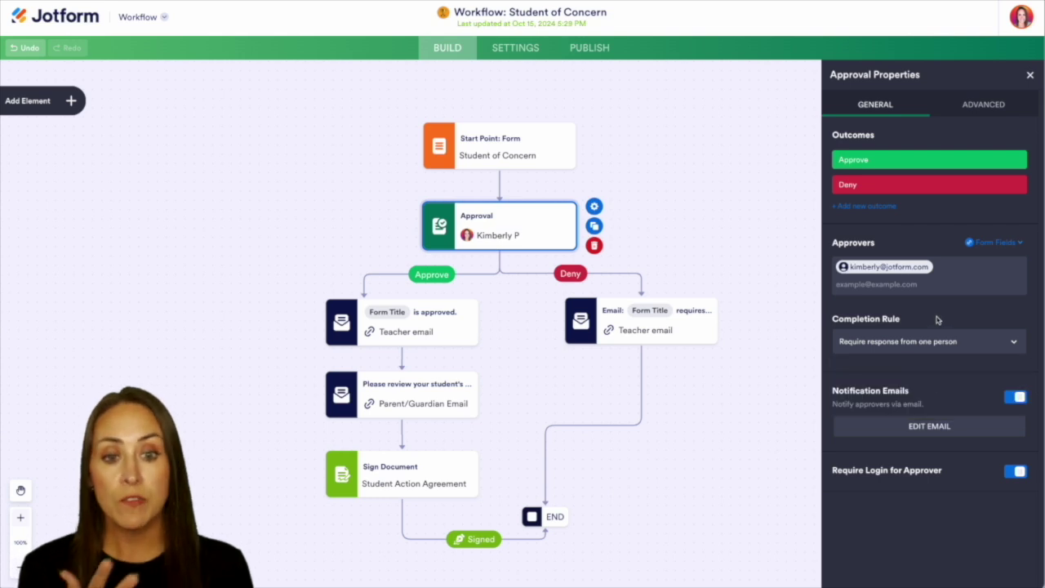
- Review the content of the action plan email sent to the parent/guardian, and close its properties
{"action": "left_click", "coordinate": [422, 404]}
{"action": "left_click", "coordinate": [494, 373]}
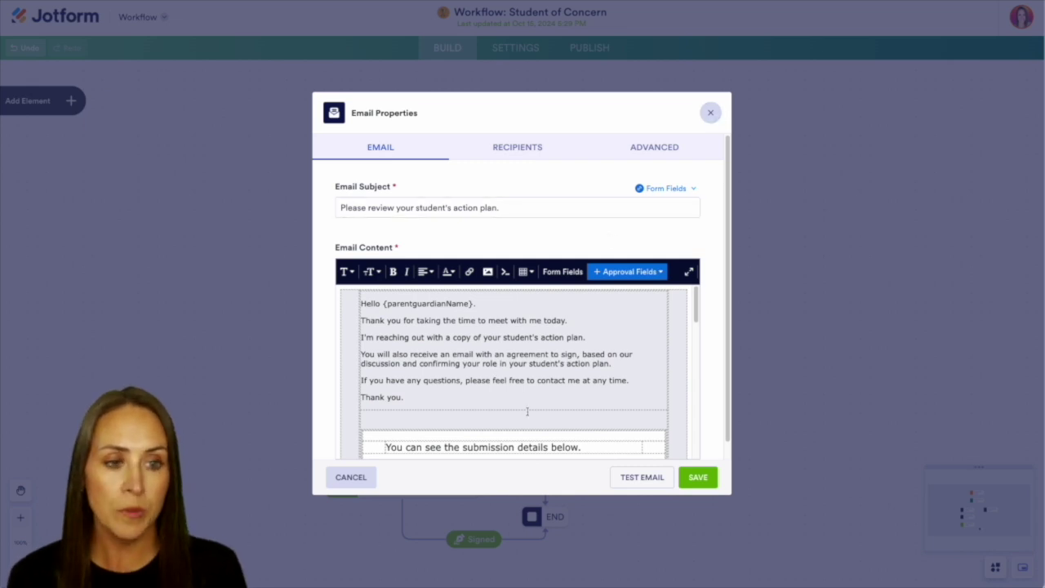
{"action": "left_click", "coordinate": [709, 112]}
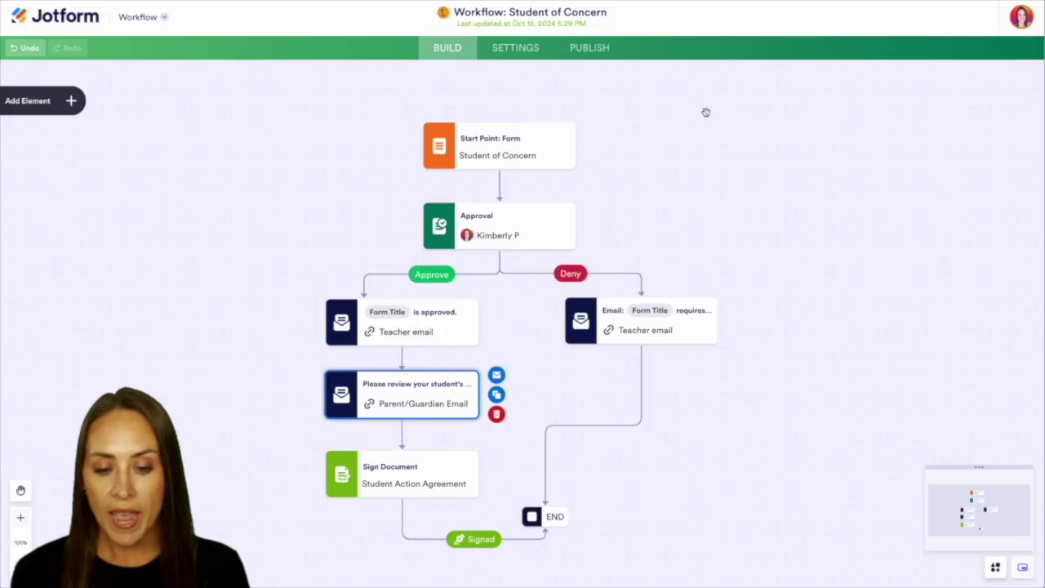
- Examine the Student Action Agreement and the signer assignments of the Sign Document element
{"action": "left_click", "coordinate": [430, 479]}
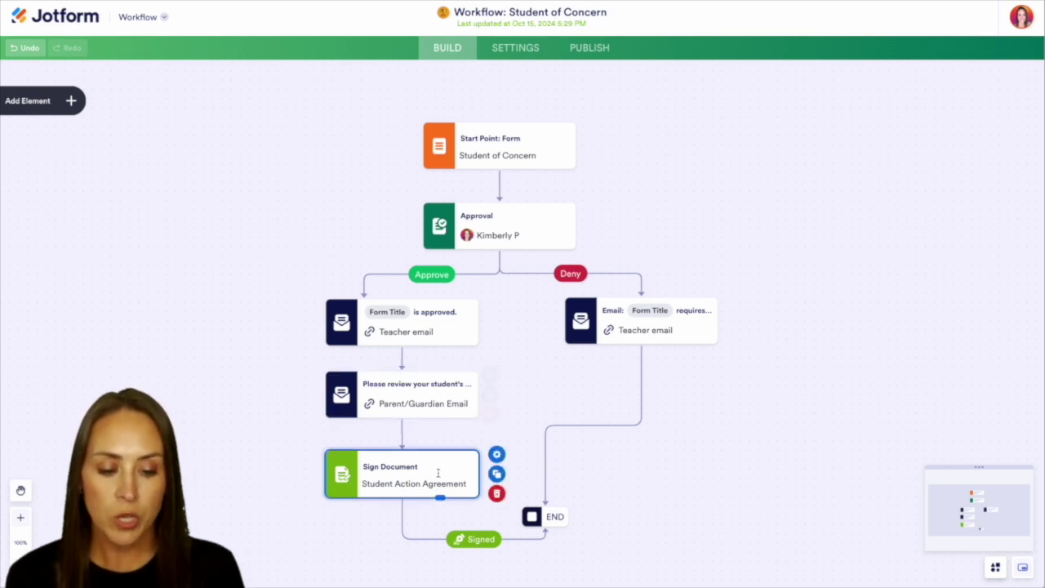
{"action": "left_click", "coordinate": [501, 455]}
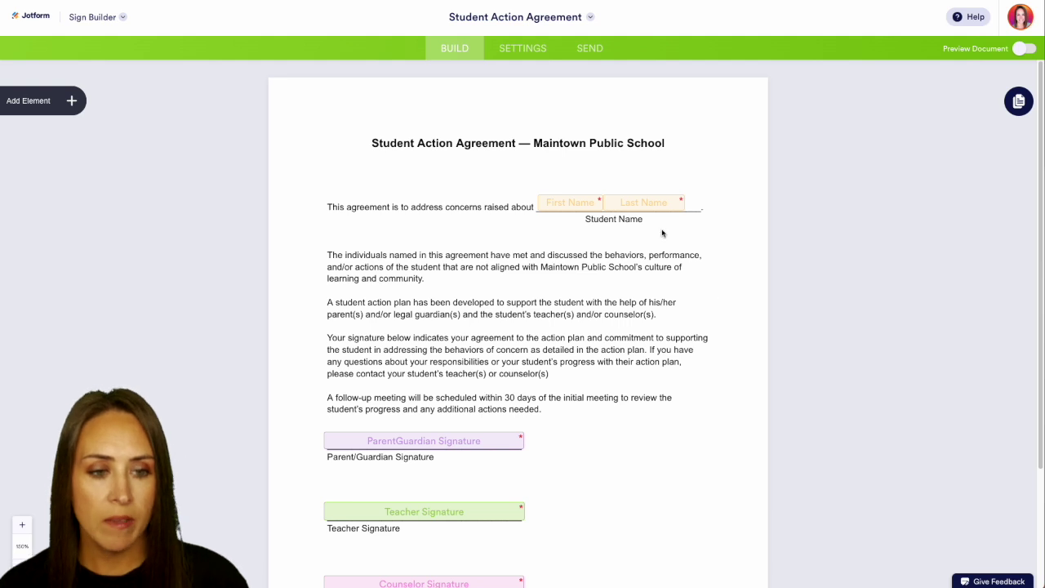
{"action": "scroll", "coordinate": [633, 423], "scroll_direction": "down", "scroll_amount": 1}
{"action": "scroll", "coordinate": [629, 427], "scroll_direction": "down", "scroll_amount": 4}
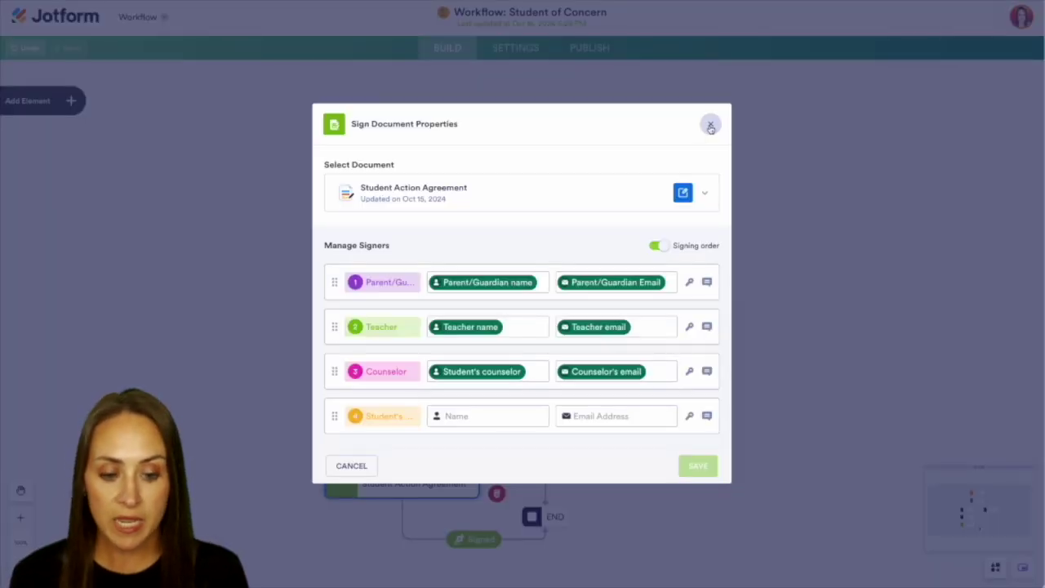
{"action": "left_click", "coordinate": [709, 123]}
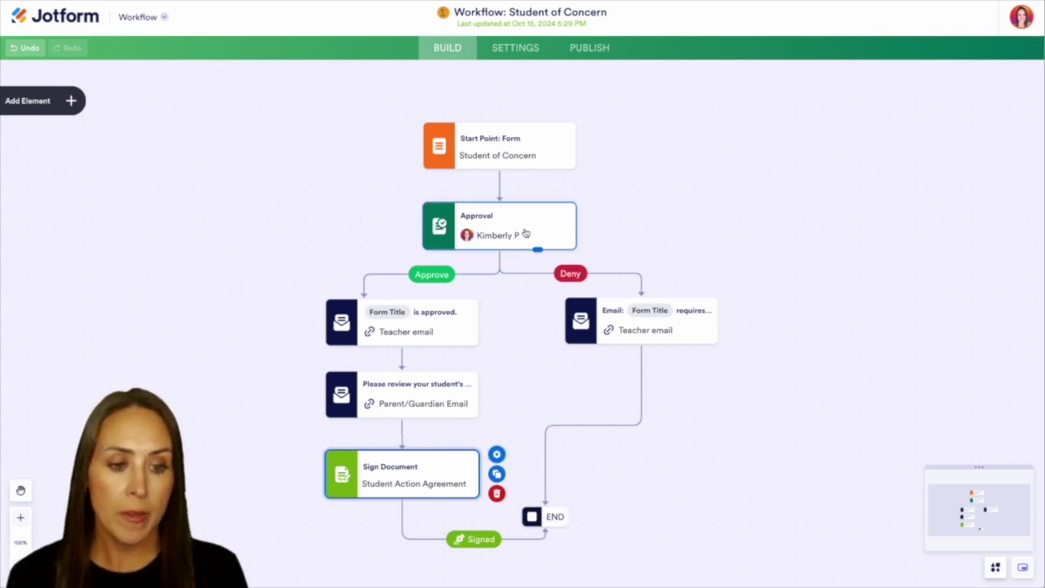
- Review the subject and content of the Deny branch's email to the teacher, and close its properties
{"action": "left_click", "coordinate": [692, 325]}
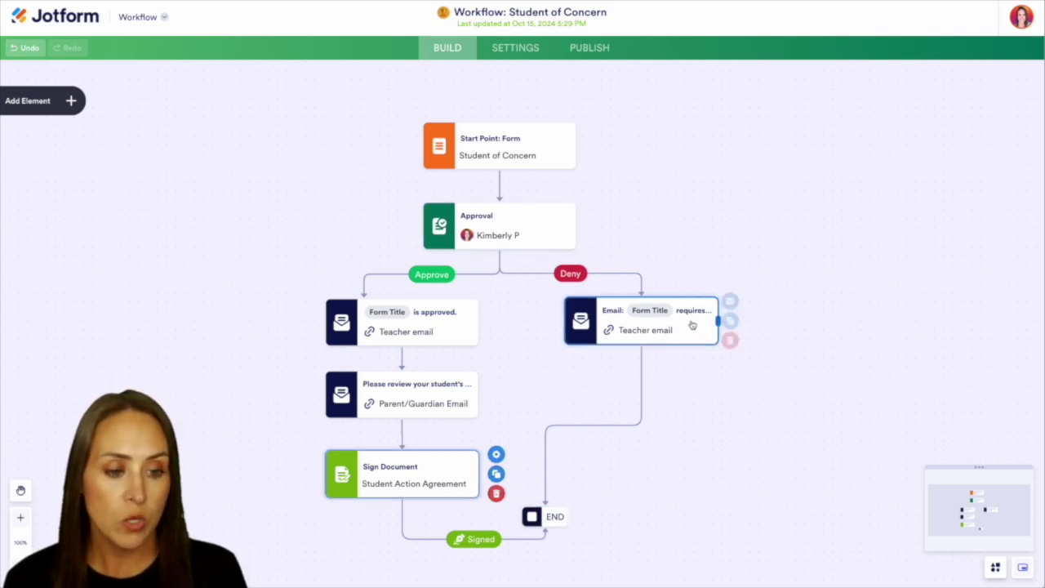
{"action": "left_click", "coordinate": [730, 301]}
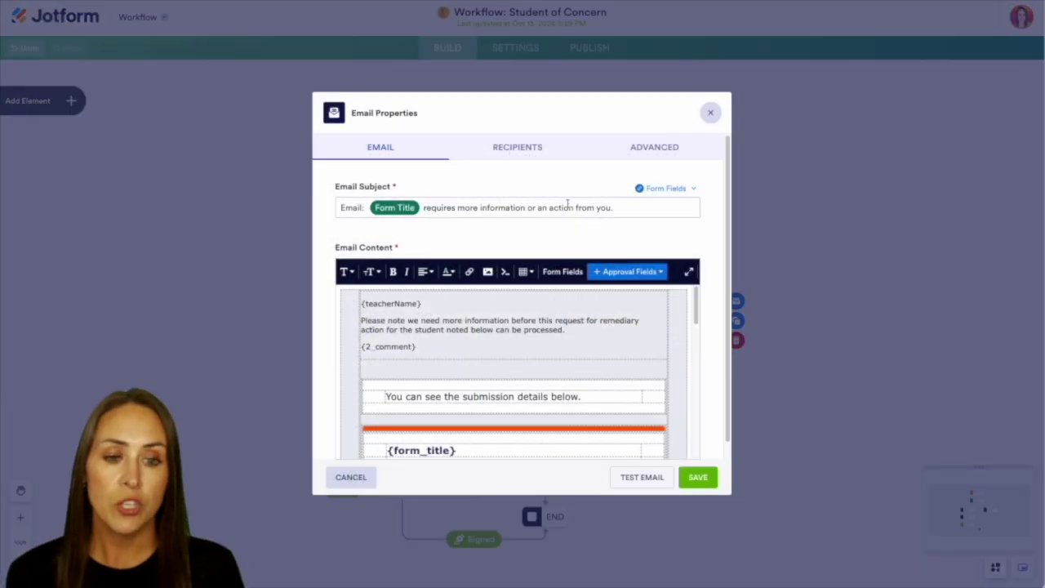
{"action": "left_click", "coordinate": [711, 112]}
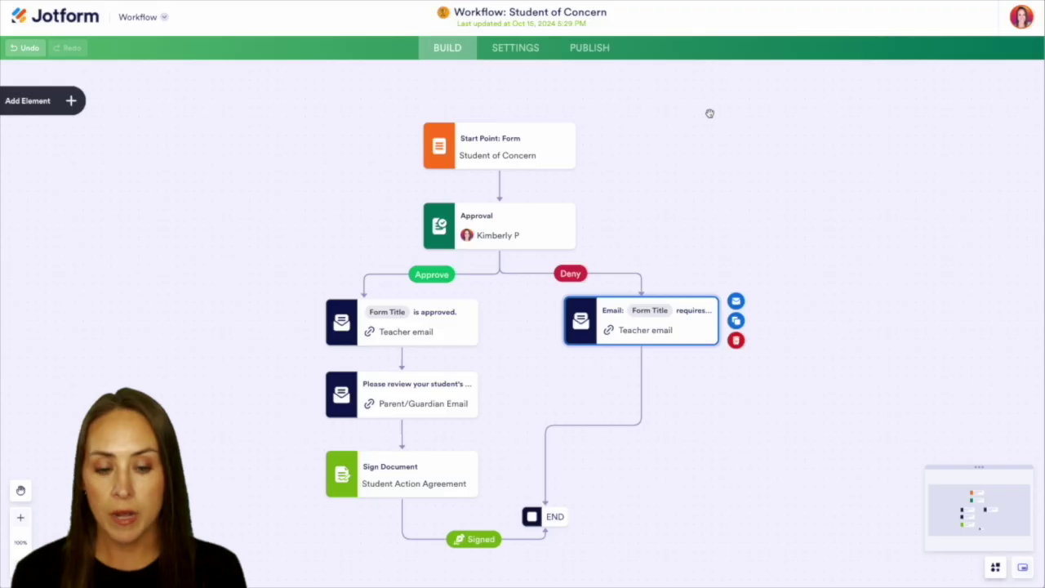
- Open the Student of Concern form from the workflow's start point and submit it with Action Plan.pdf attached
{"action": "left_click", "coordinate": [510, 163]}
{"action": "left_click", "coordinate": [594, 157]}
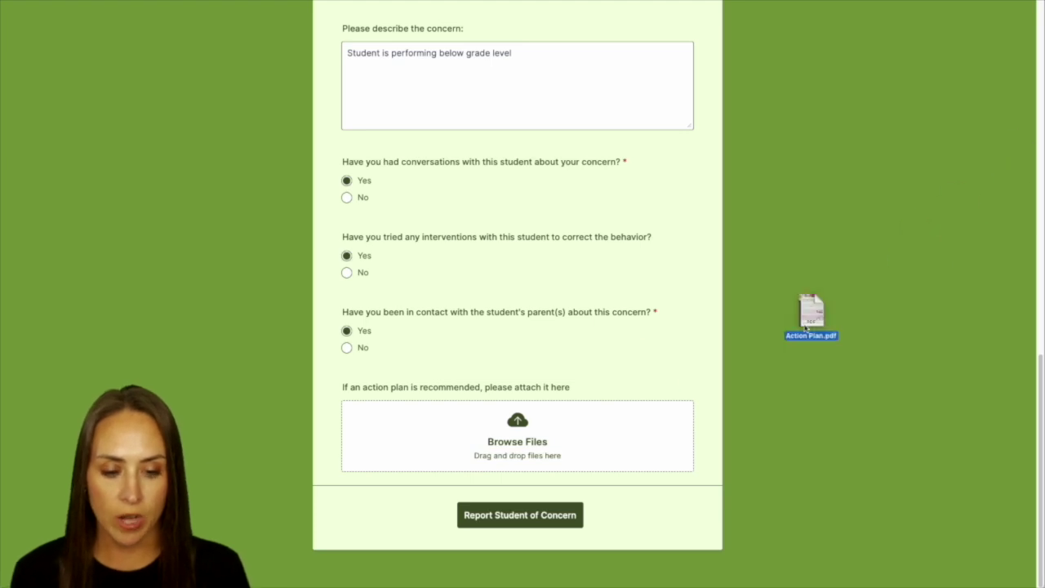
{"action": "left_click_drag", "start_coordinate": [809, 315], "coordinate": [536, 456]}
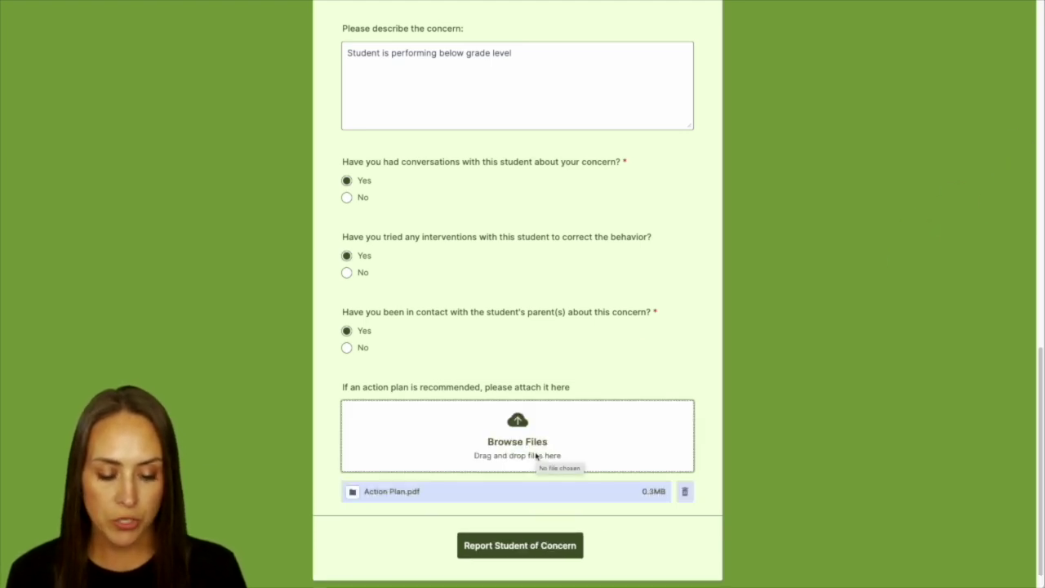
{"action": "left_click", "coordinate": [501, 549]}
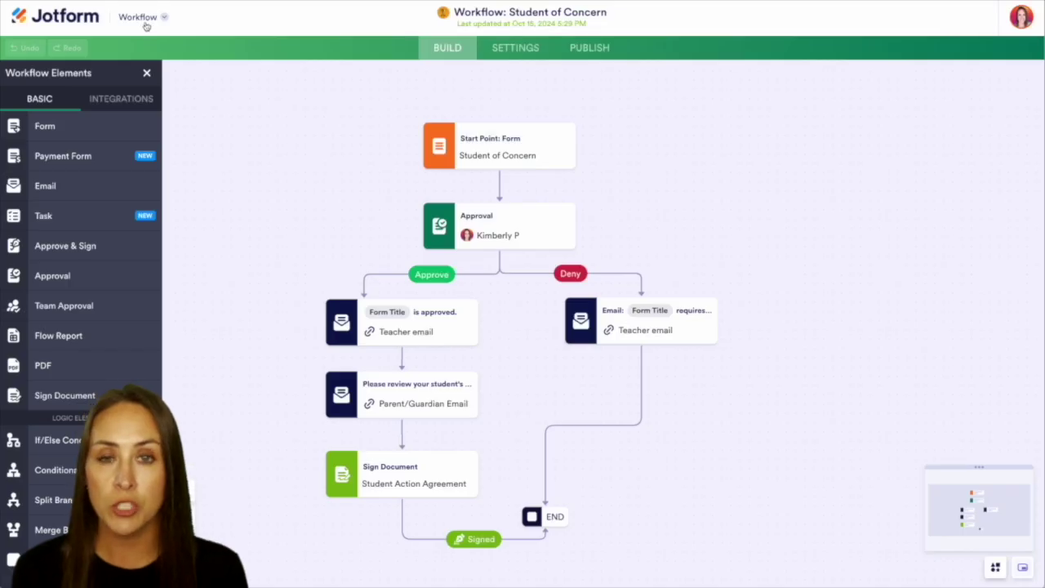
- View the Student of Concern submissions in Inbox and in Tables, and return to Inbox
{"action": "left_click", "coordinate": [145, 19]}
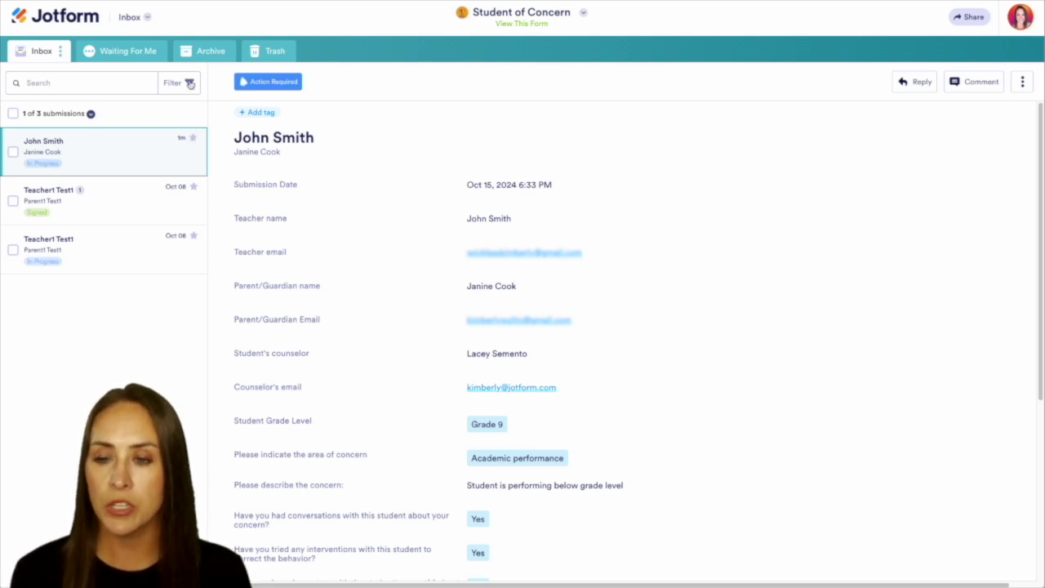
{"action": "left_click", "coordinate": [145, 19]}
{"action": "left_click", "coordinate": [139, 120]}
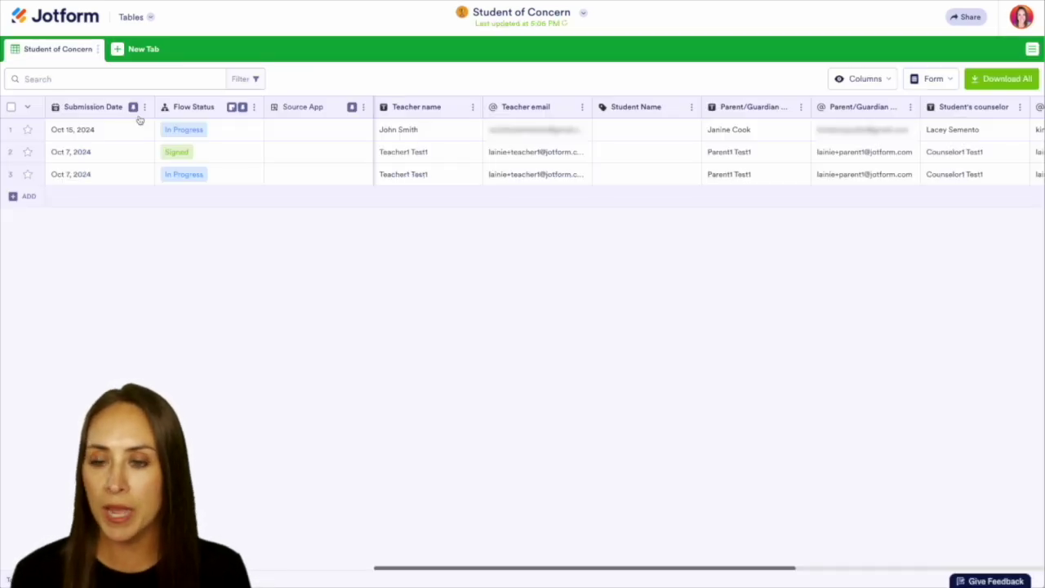
{"action": "left_click", "coordinate": [150, 18]}
{"action": "left_click", "coordinate": [191, 124]}
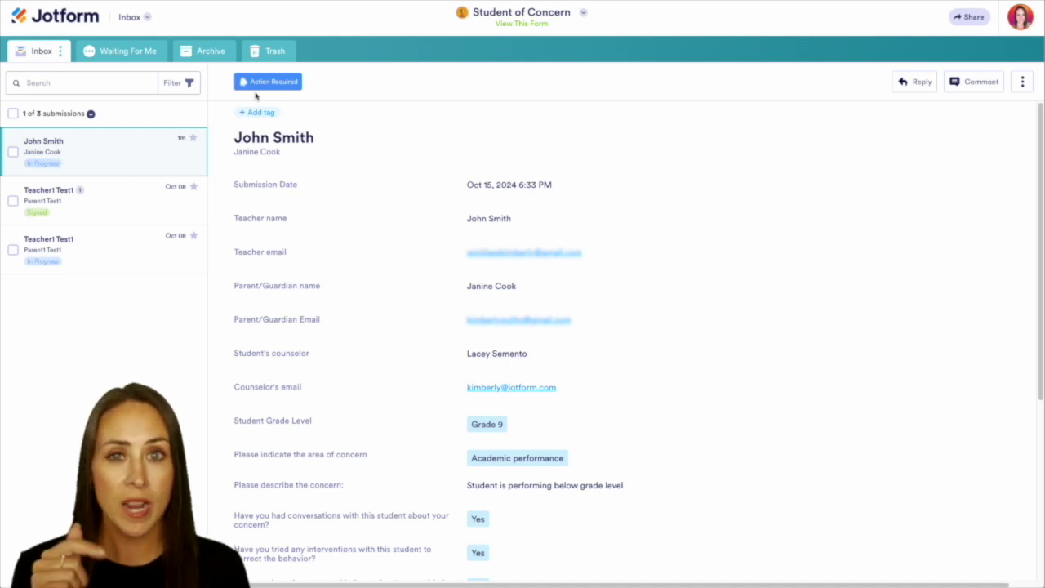
- Approve the newest Student of Concern submission with the comment "Action plan looks good"
{"action": "left_click", "coordinate": [299, 86]}
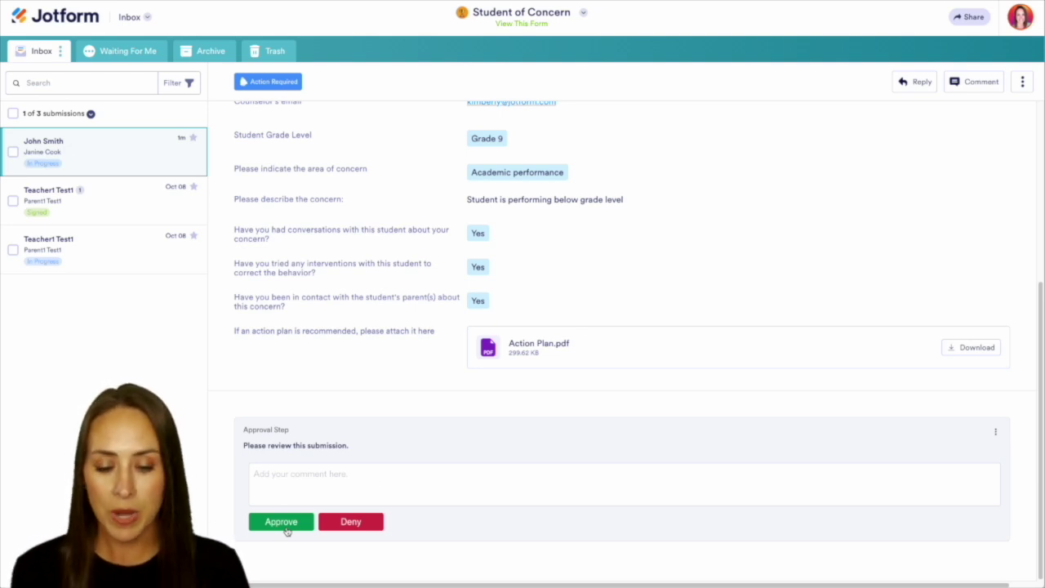
{"action": "left_click", "coordinate": [279, 489]}
{"action": "type", "text": "Action plan "}
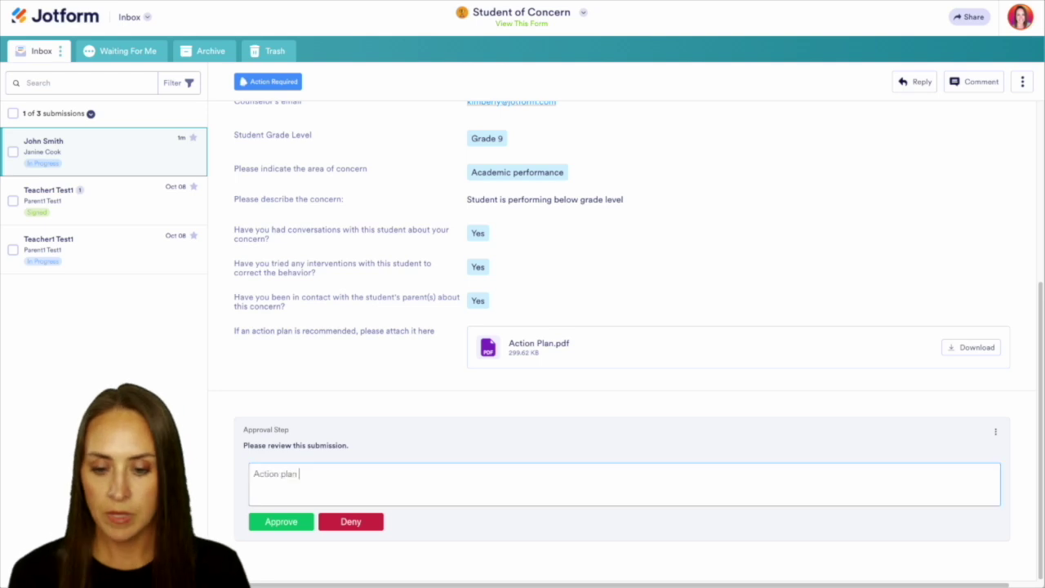
{"action": "type", "text": "looks good"}
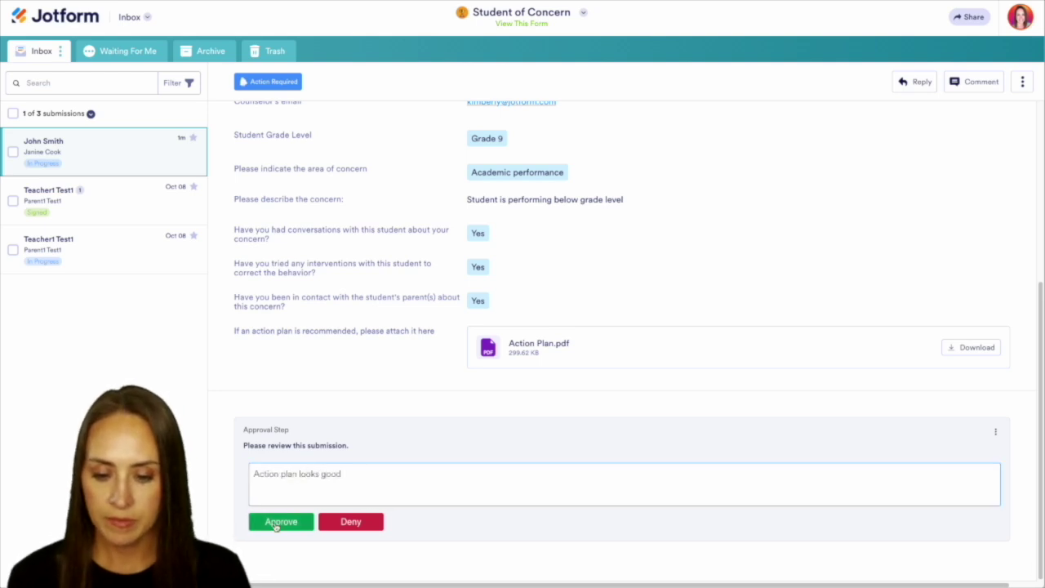
{"action": "left_click", "coordinate": [278, 522]}
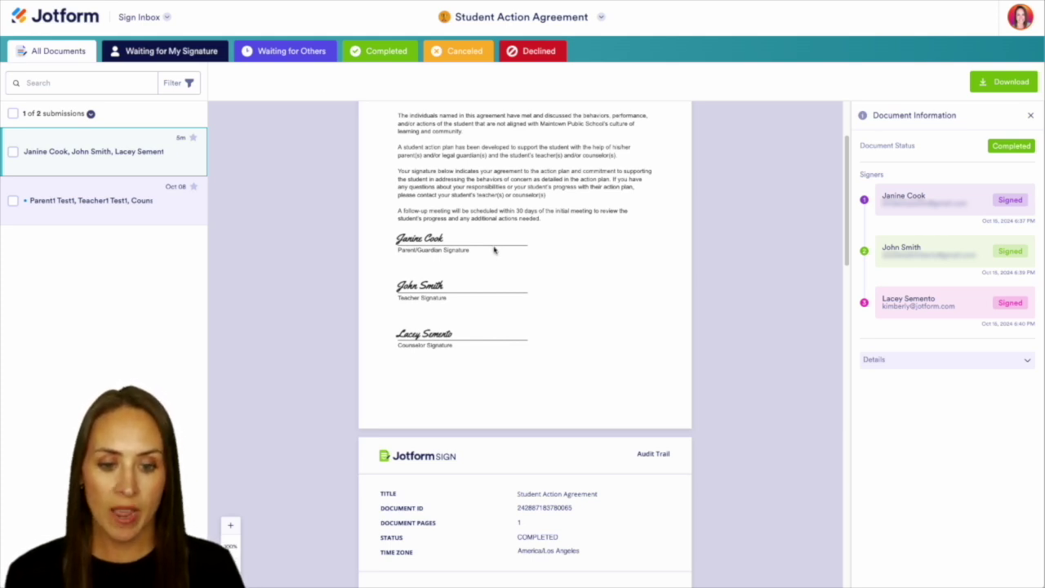
- Examine the signatures and audit trail of the completed Student Action Agreement in the Sign Inbox
{"action": "scroll", "coordinate": [541, 270], "scroll_direction": "down", "scroll_amount": 3}
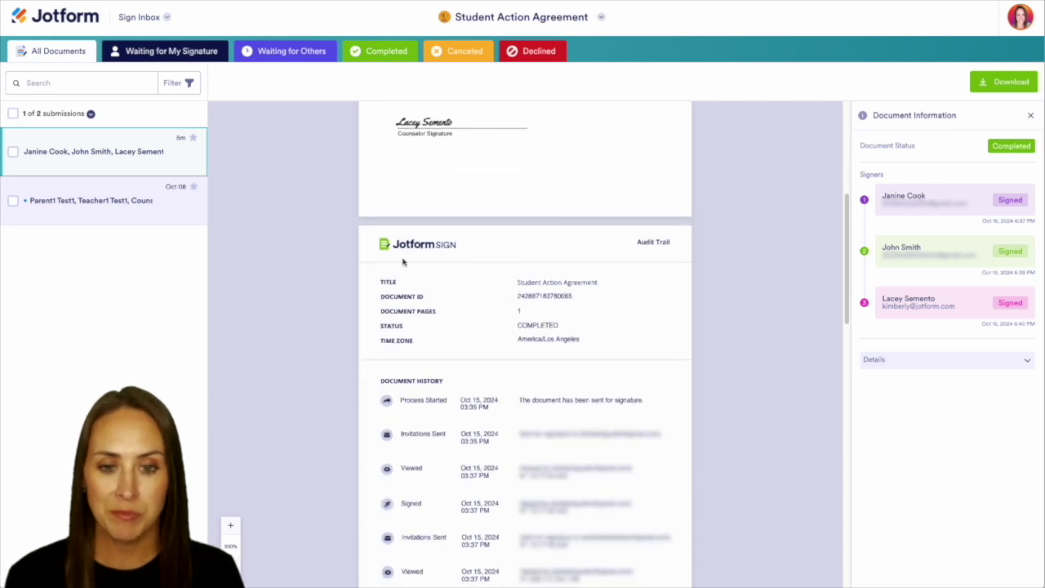
{"action": "scroll", "coordinate": [402, 262], "scroll_direction": "up", "scroll_amount": 3}
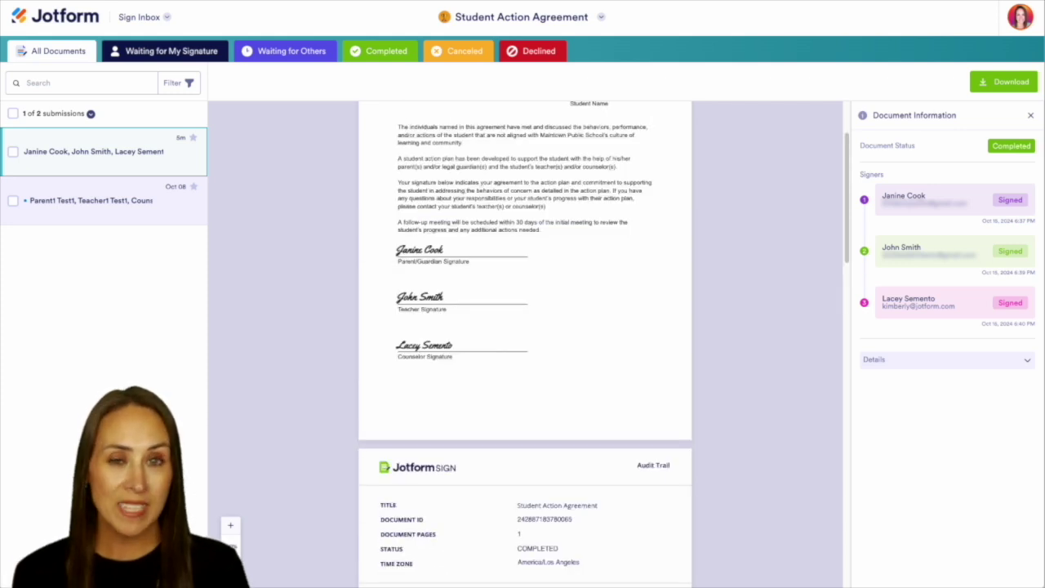